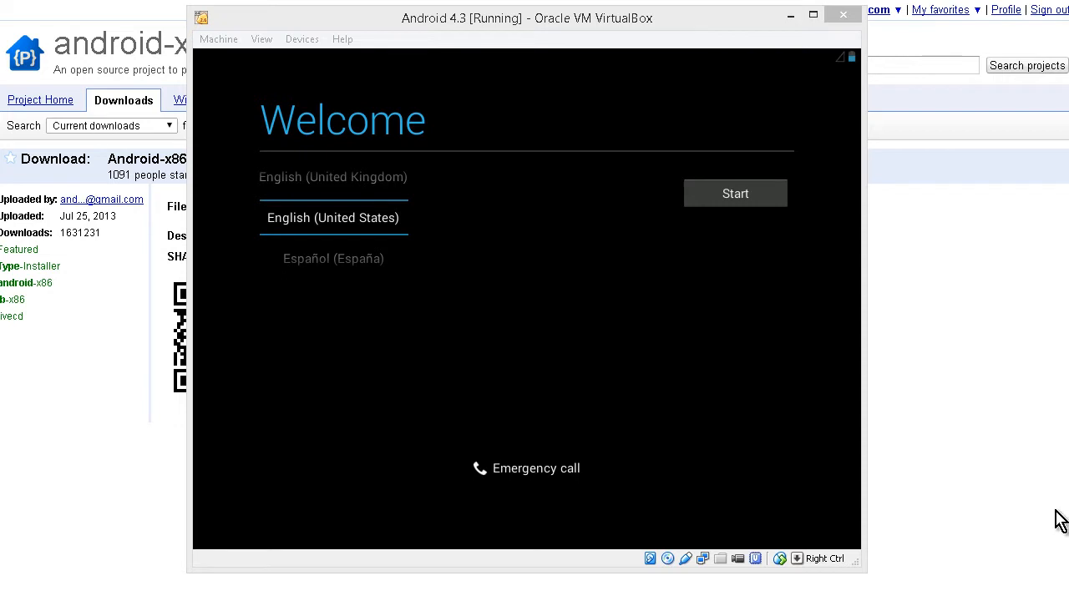
- Start the tablet setup in English (United States) and skip the Wi-Fi selection despite possible carrier data charges
left_click(305, 23)
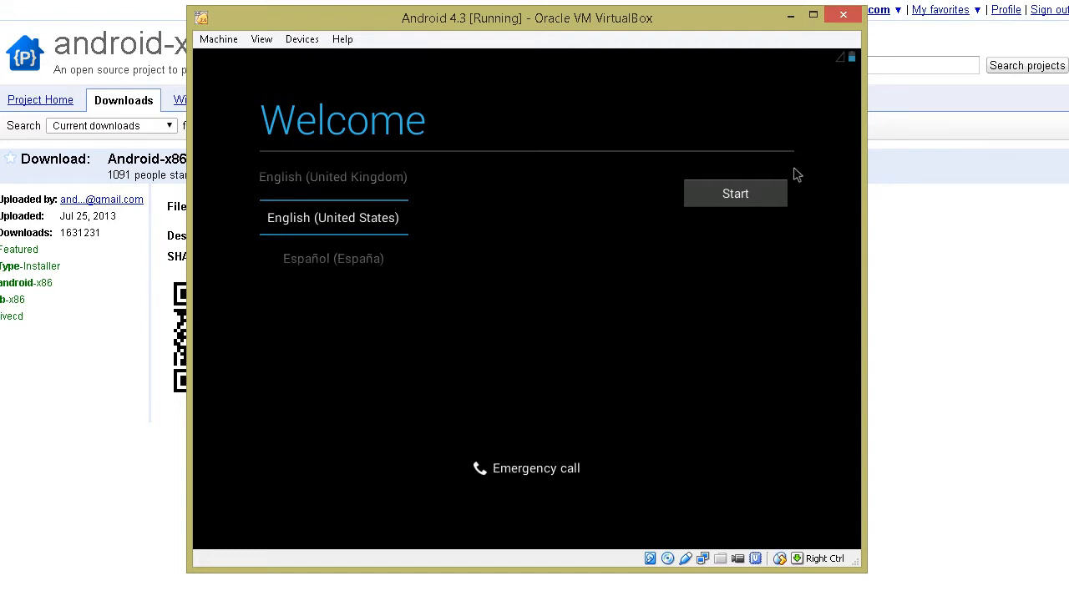
left_click(756, 198)
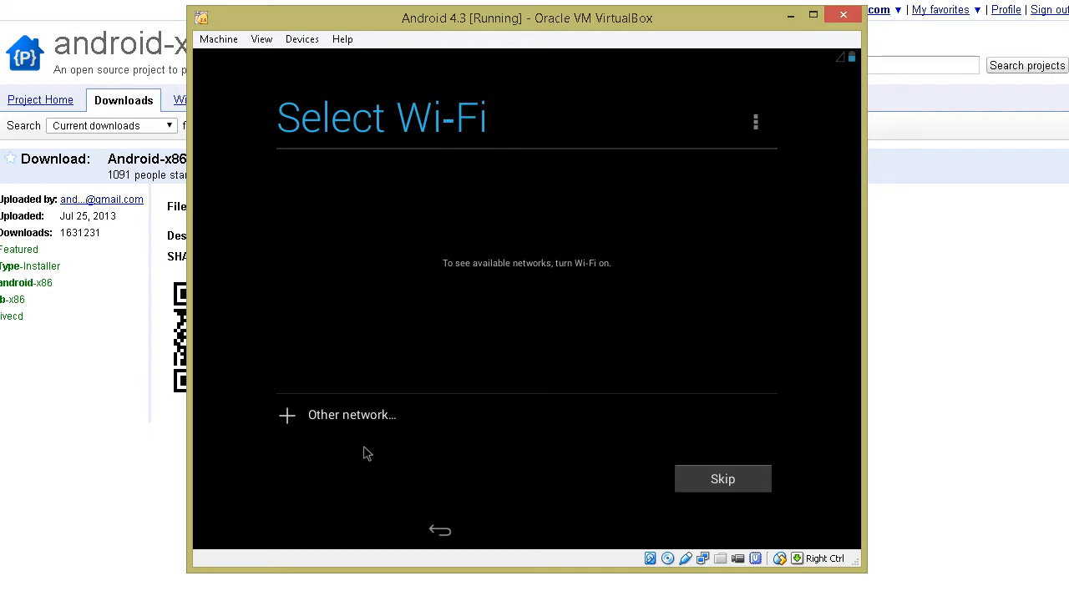
left_click(732, 481)
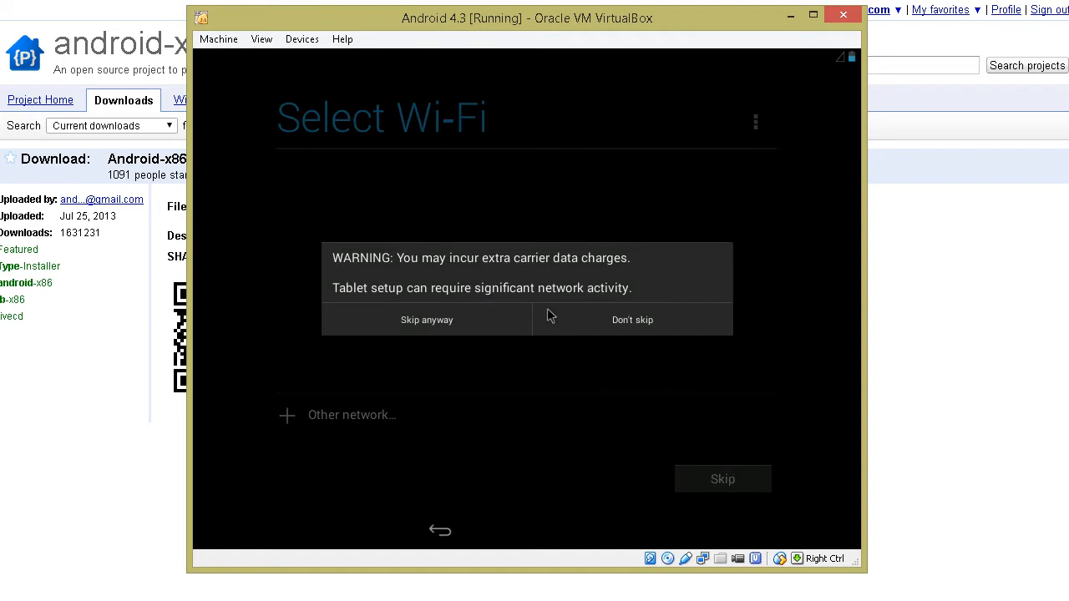
left_click(421, 322)
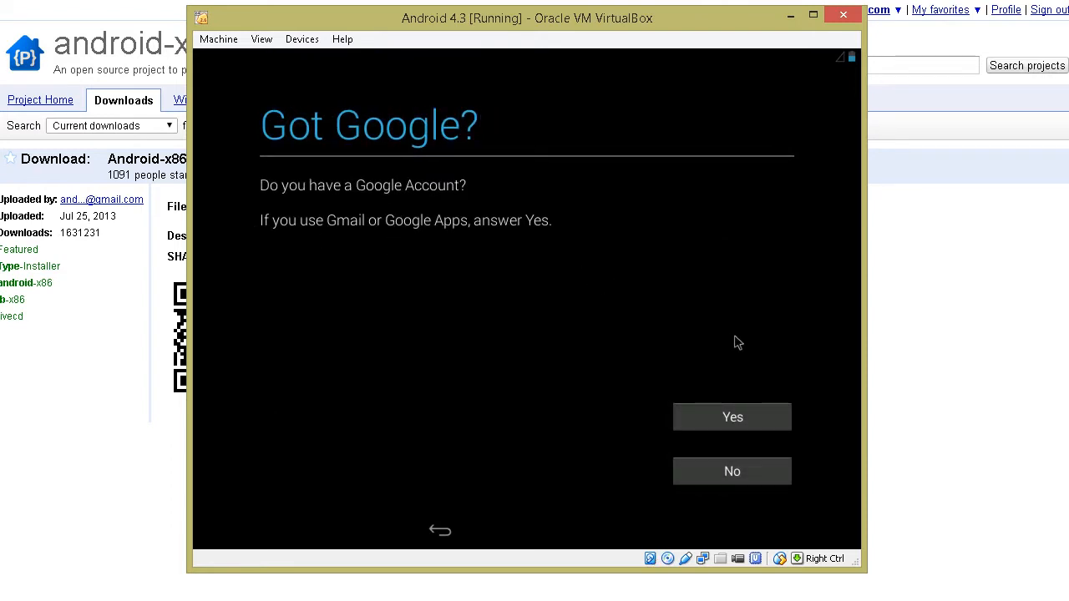
- Sign in to the existing Google Account with its e-mail and password, and accept the default Google services options
left_click(731, 423)
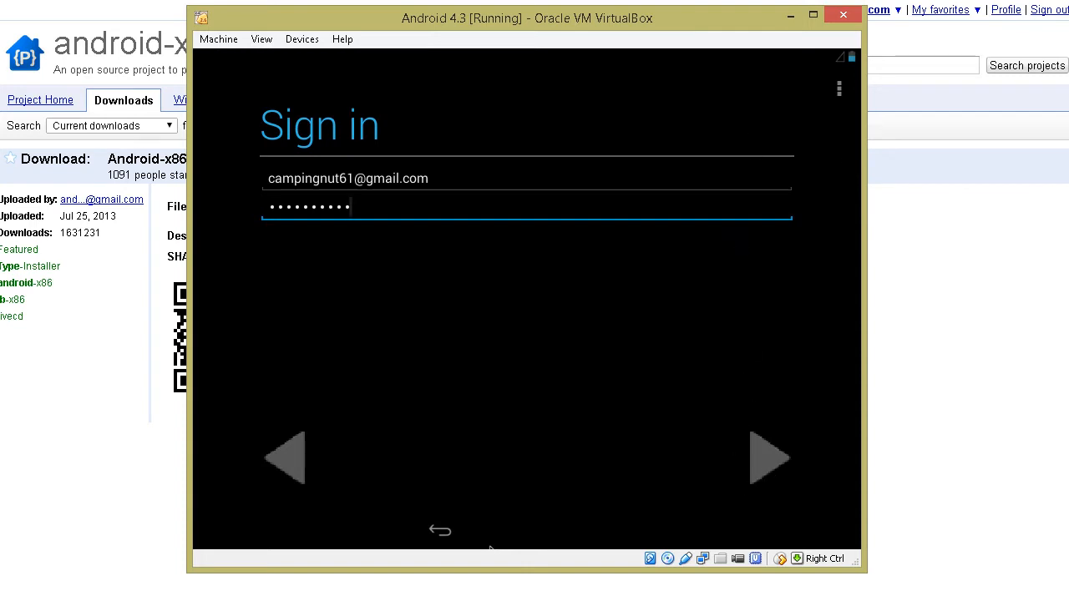
key("Return")
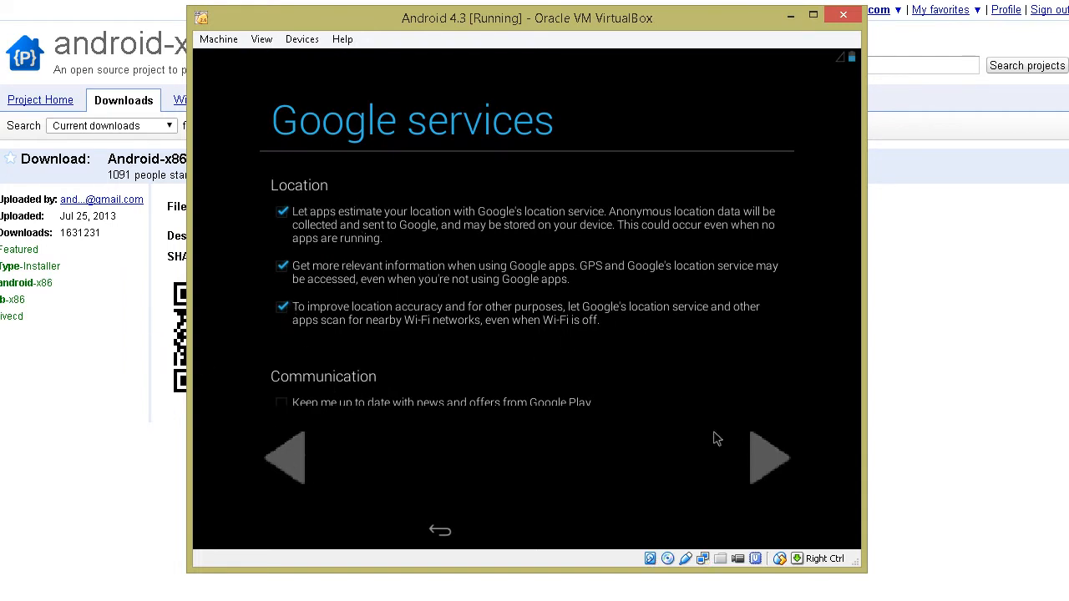
left_click(773, 463)
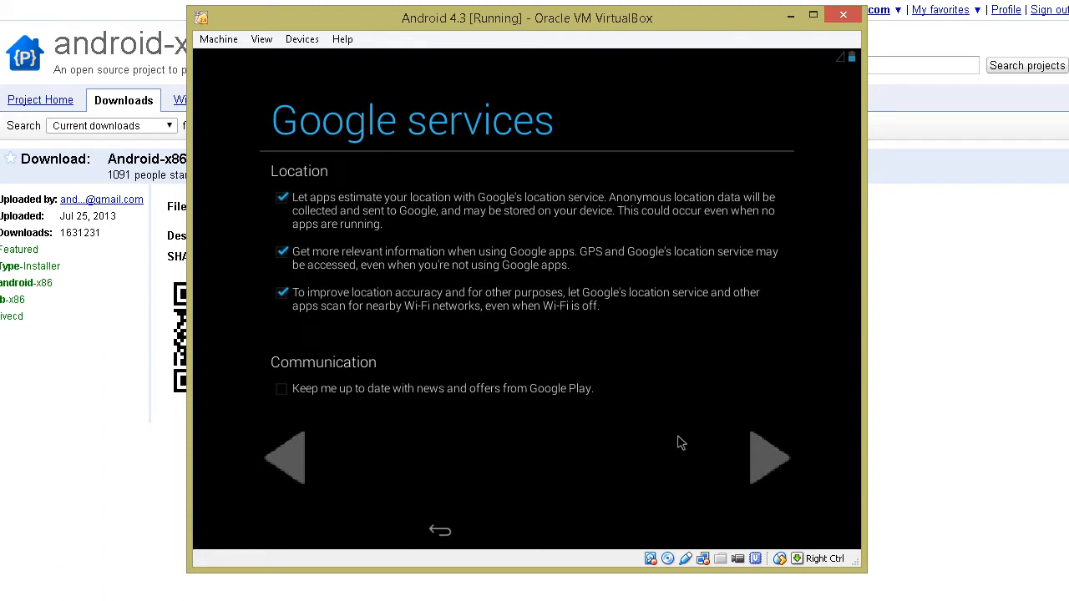
left_click(773, 464)
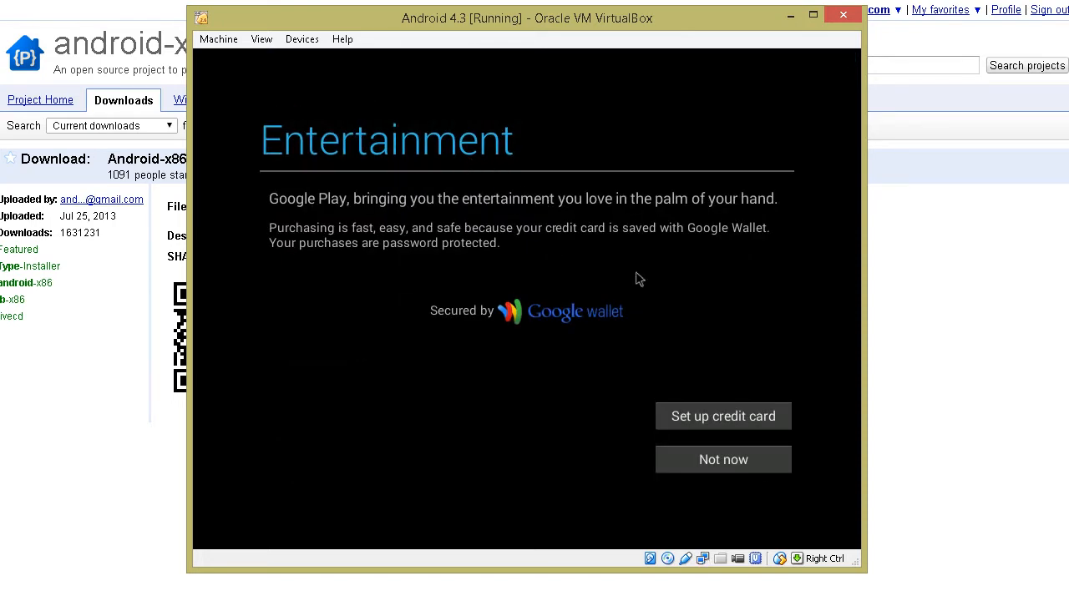
- Decline credit card setup, accept the preset date, time and owner name, and finish the tablet setup through to the home screen
left_click(711, 466)
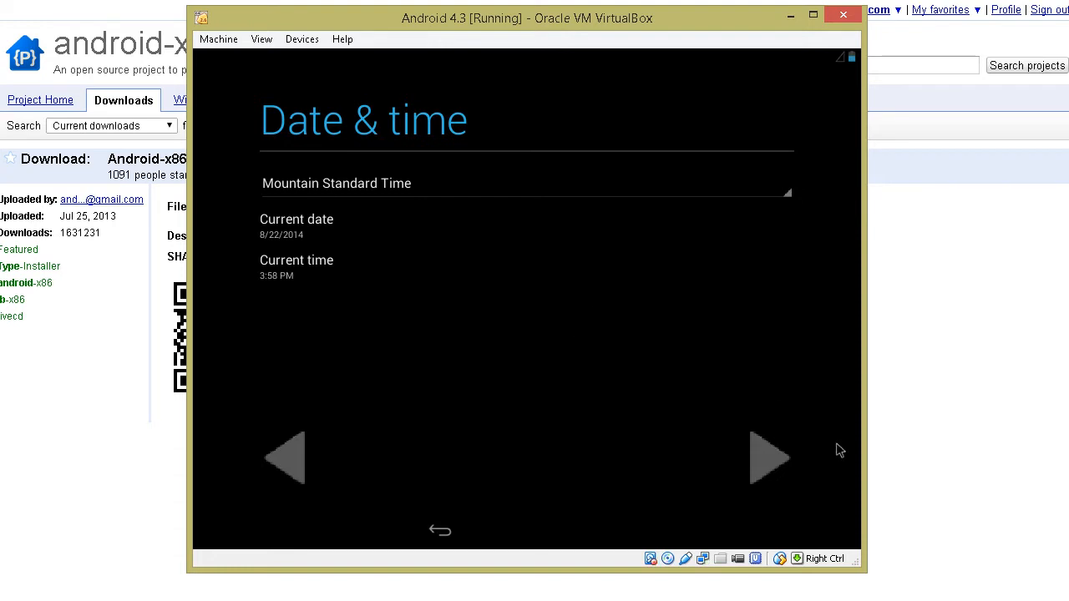
left_click(761, 456)
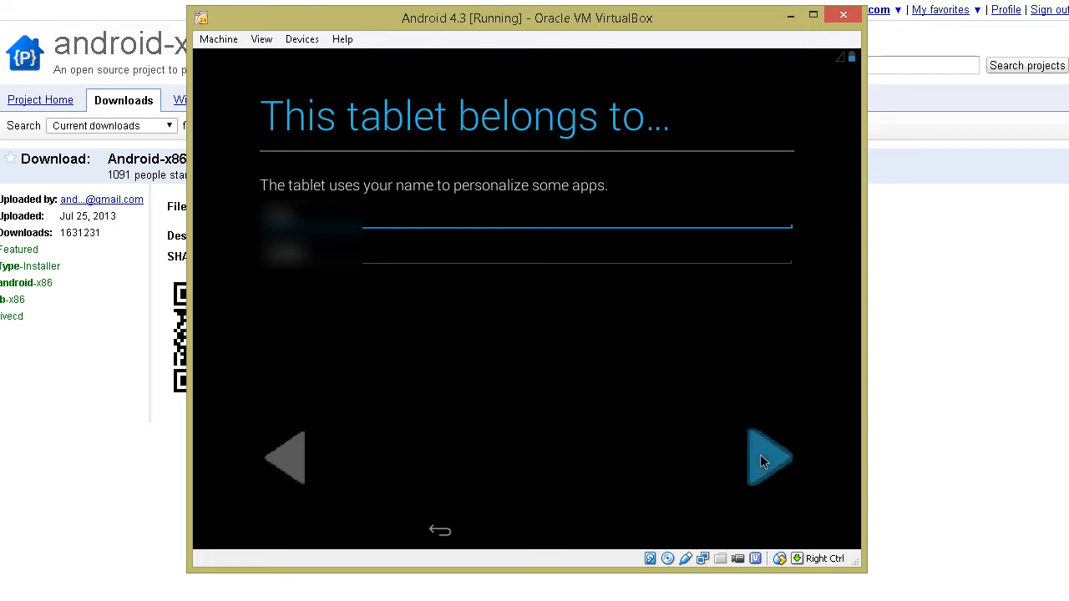
left_click(762, 462)
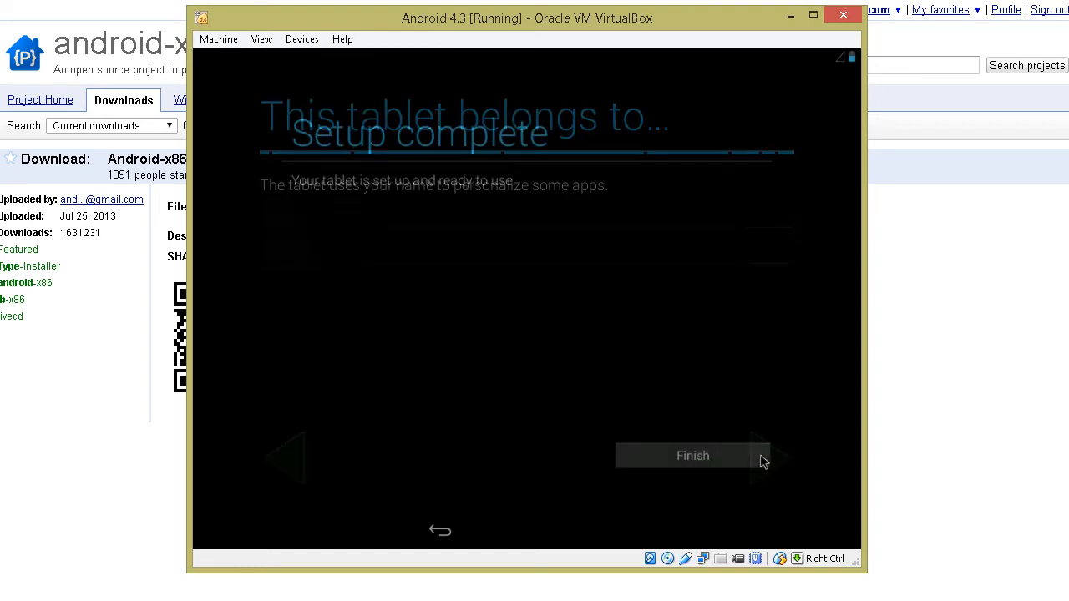
left_click(760, 460)
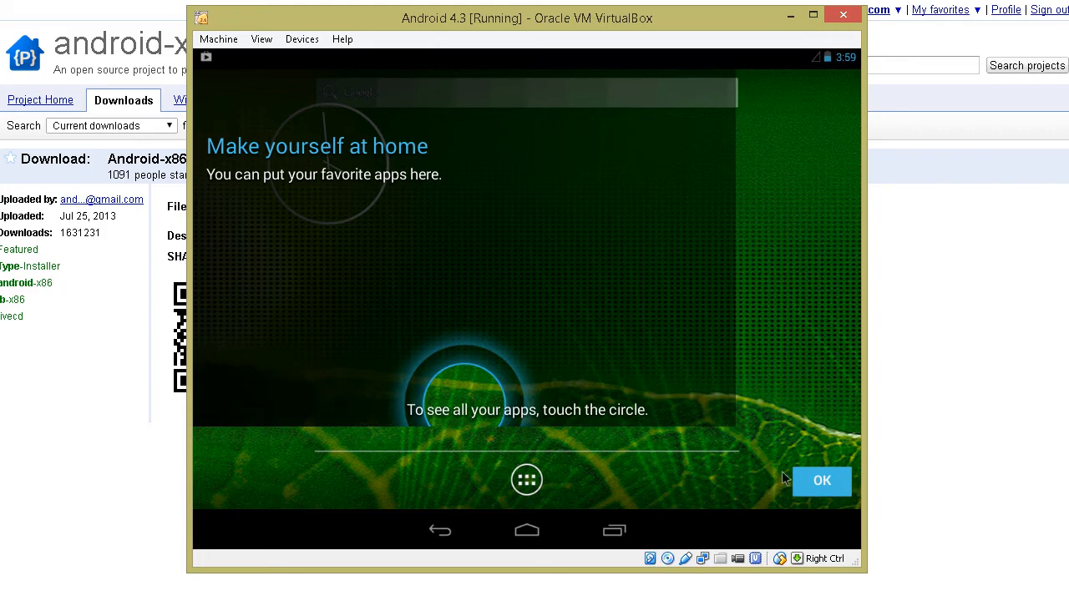
left_click(837, 482)
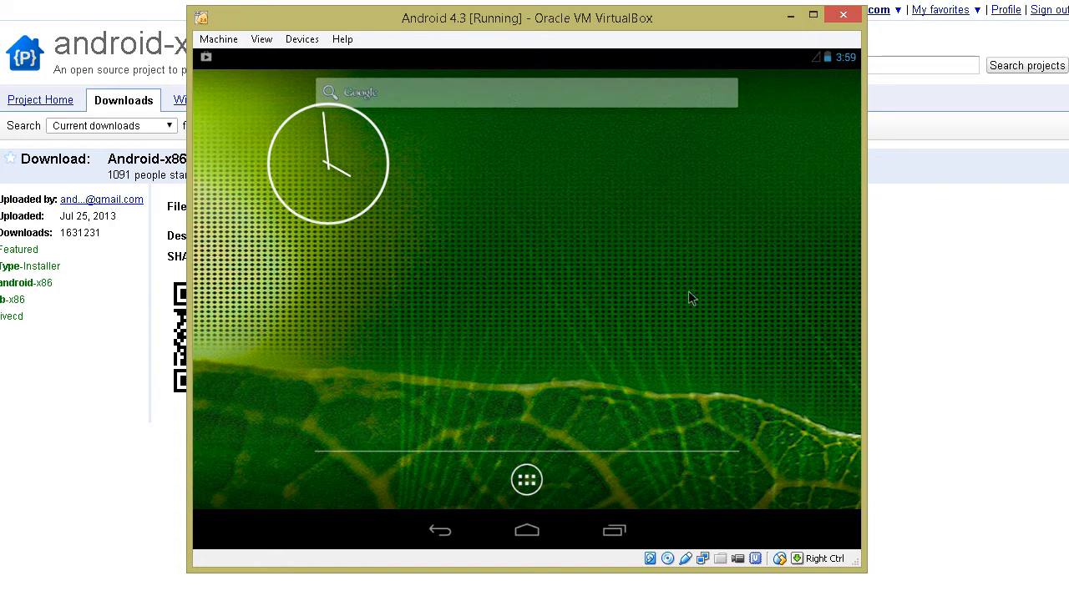
- In the Android display settings, choose 30 minutes of inactivity as the sleep delay
left_click_drag(660, 298, 381, 281)
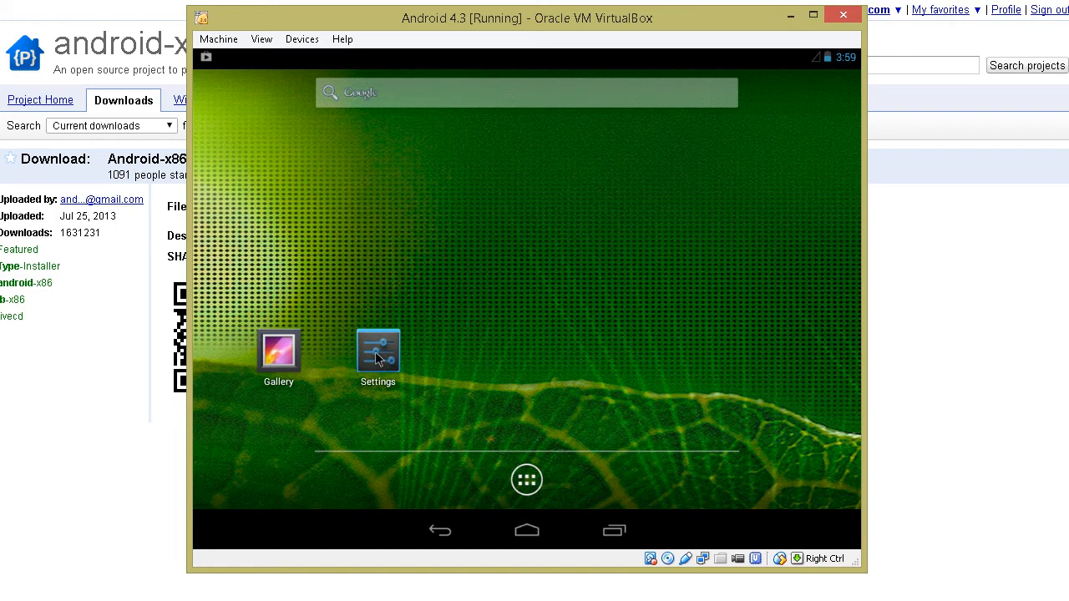
left_click(378, 354)
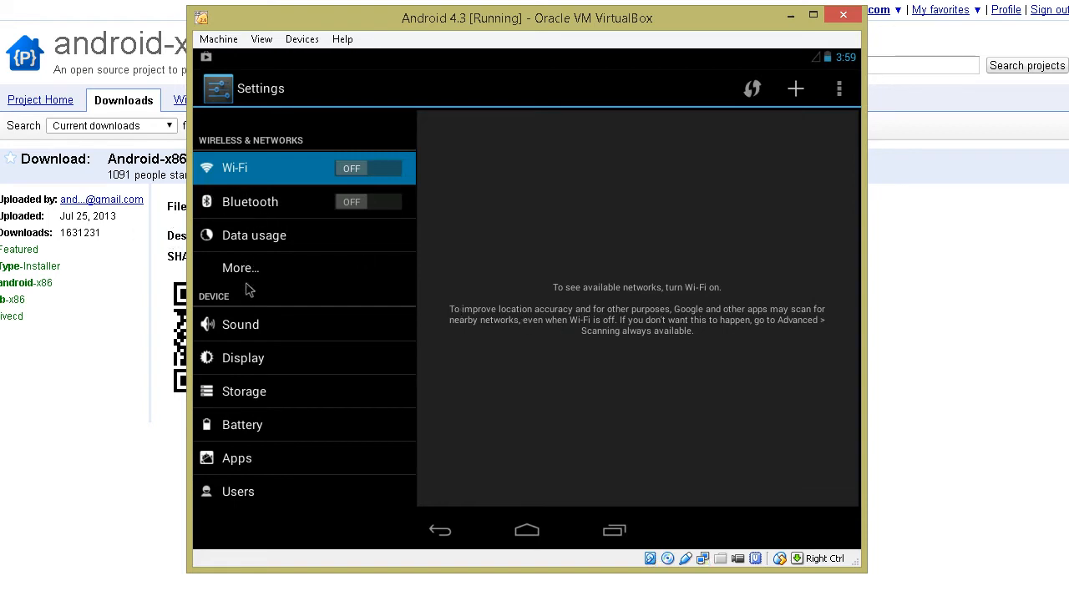
left_click(265, 369)
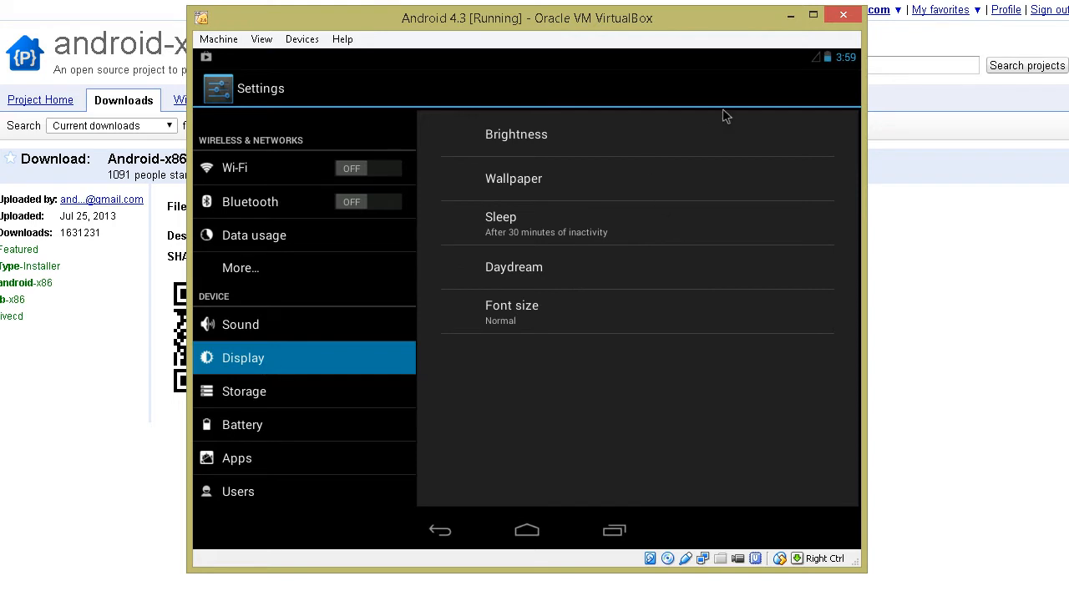
left_click(592, 233)
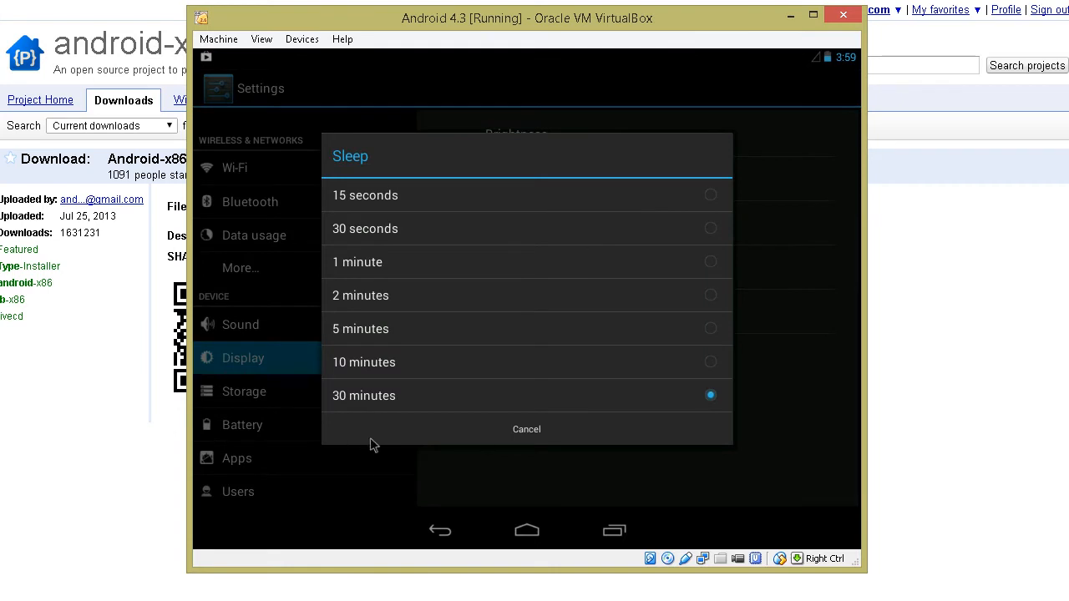
left_click(370, 404)
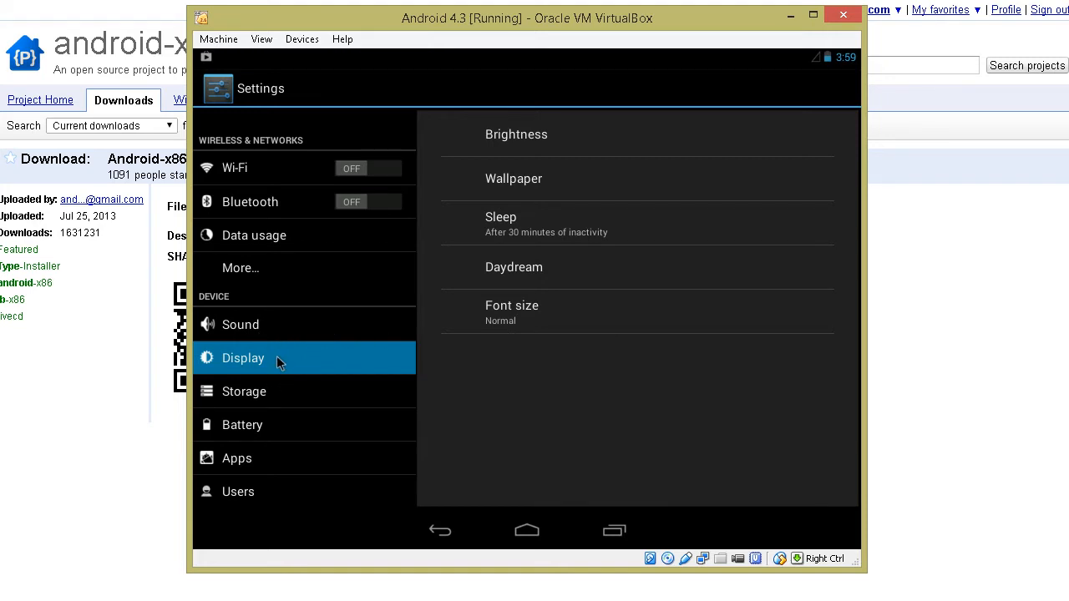
- In the security settings, set the screen lock to None
scroll(277, 353, "down", 2)
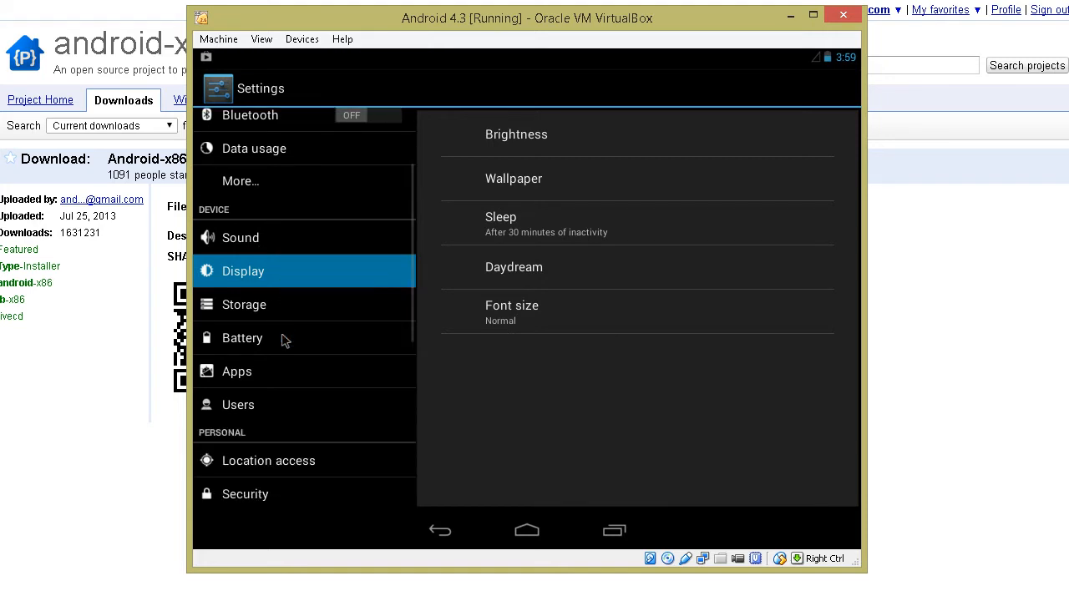
scroll(299, 316, "down", 3)
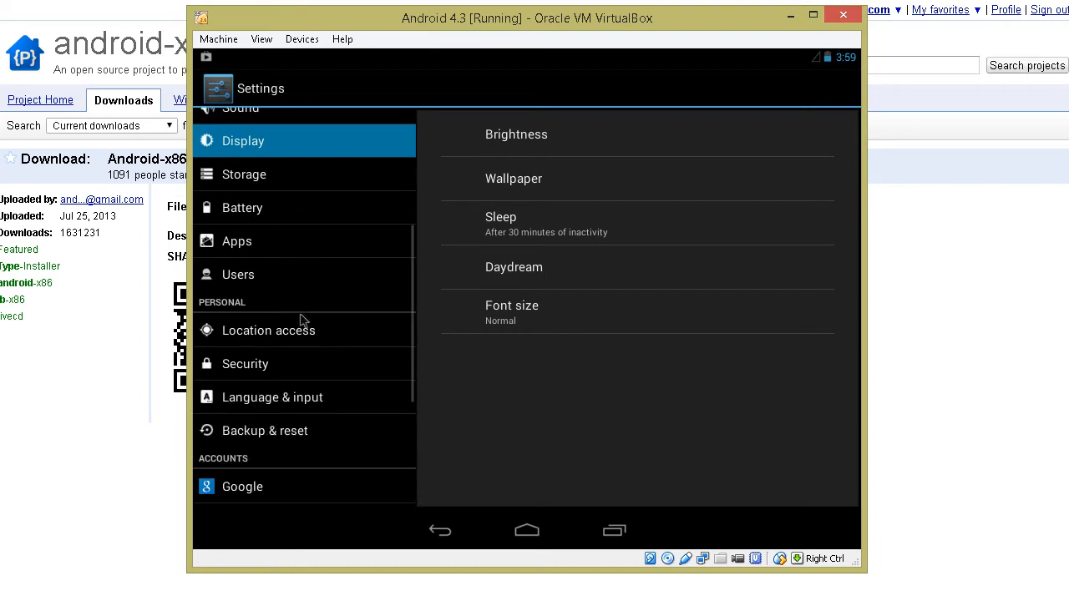
left_click(246, 372)
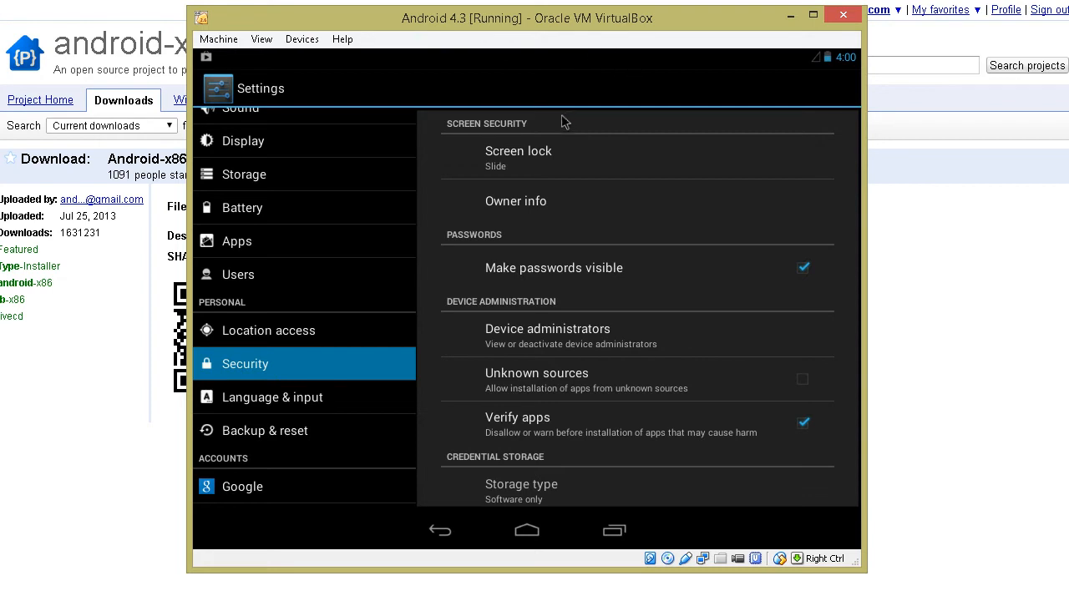
left_click(553, 155)
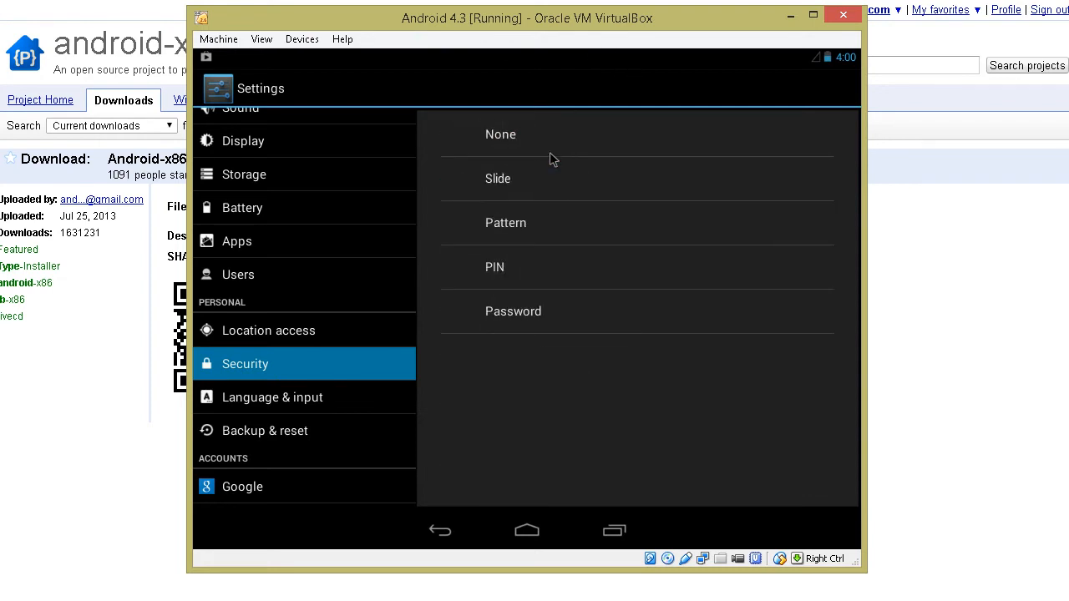
left_click(549, 142)
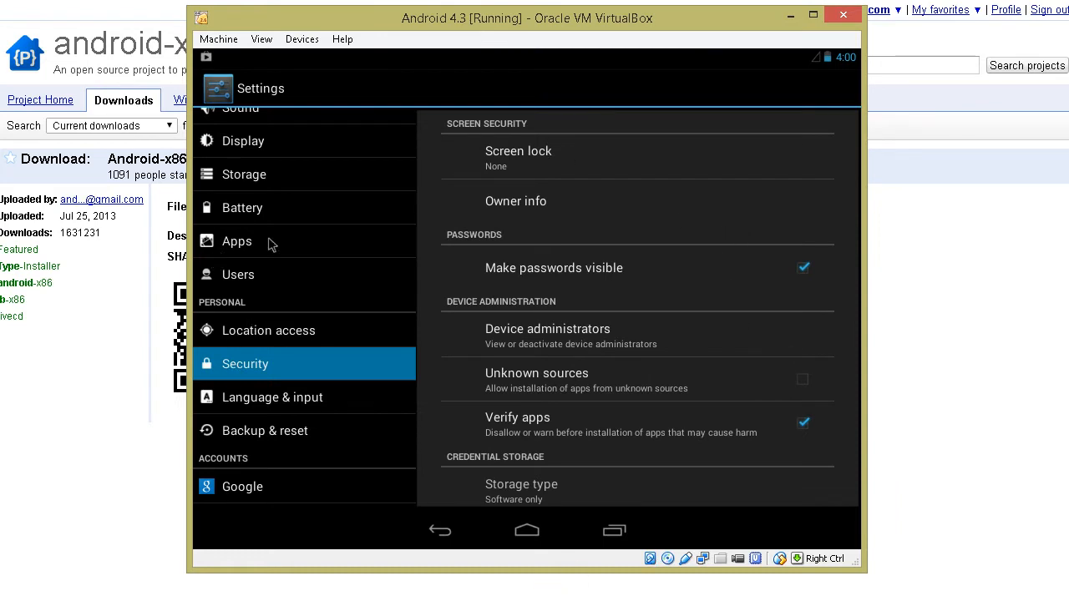
- Look through the remaining settings categories and return to the main home screen page with the clock
scroll(206, 167, "down", 3)
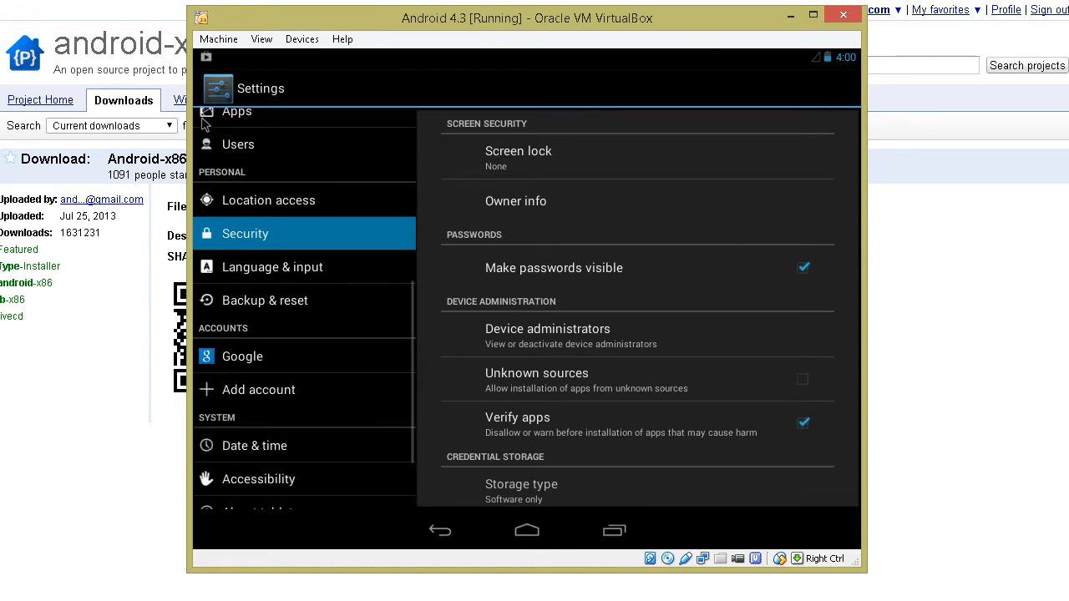
scroll(206, 130, "down", 2)
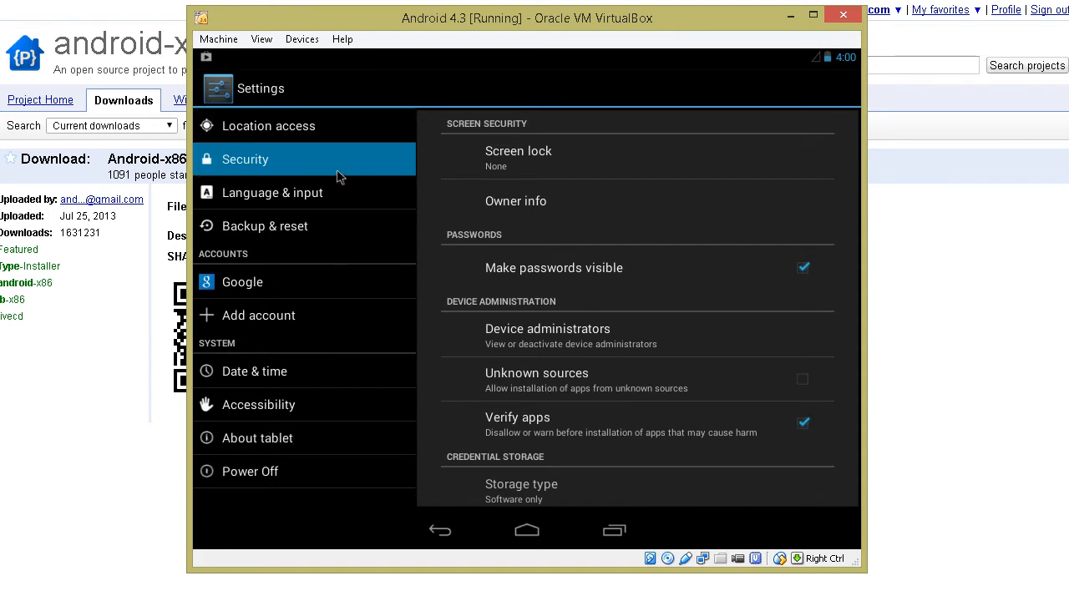
scroll(357, 199, "up", 5)
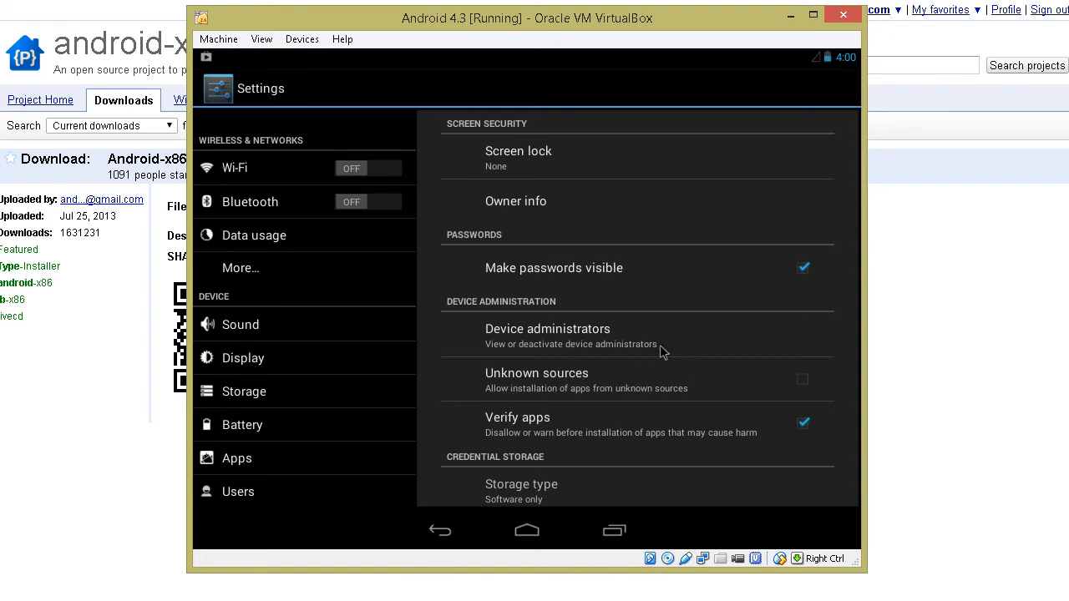
key("Control_R")
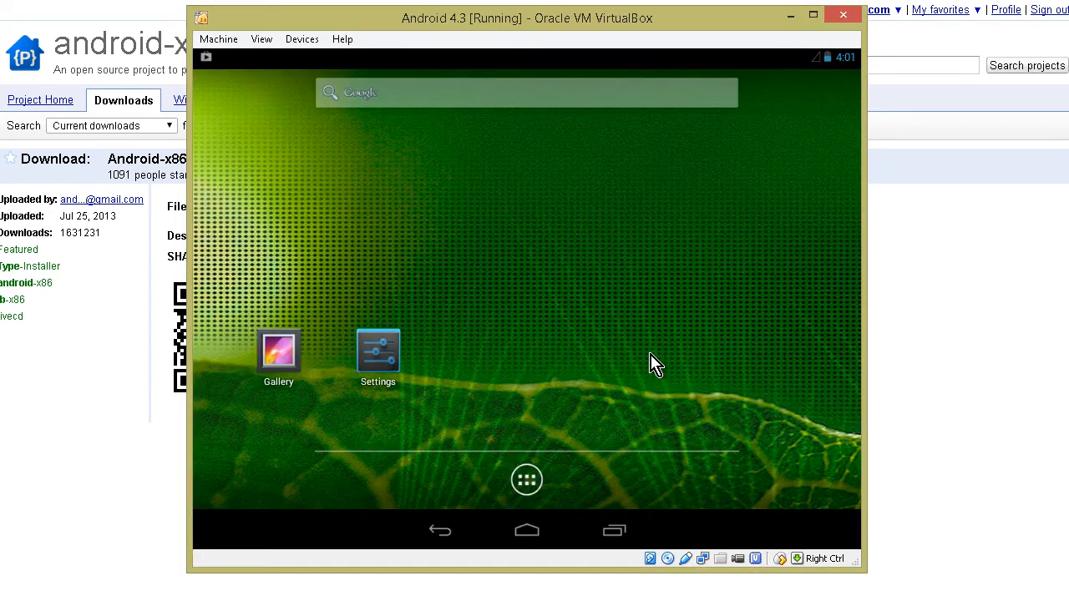
left_click(650, 355)
scroll(524, 311, "up", 1)
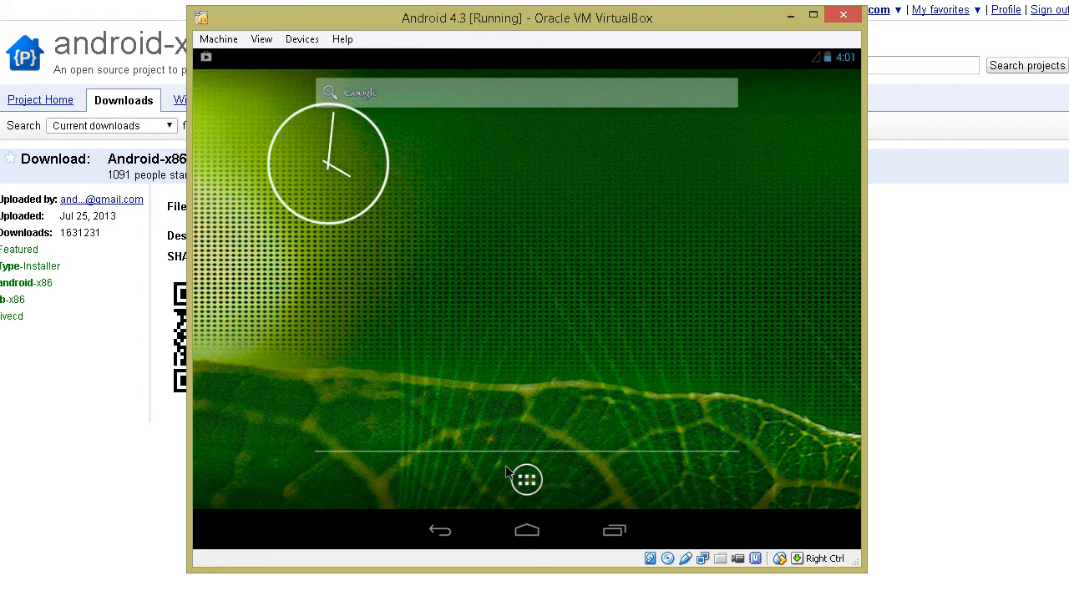
- Show all installed apps, dismiss the tip about adding apps to the home screen, and launch the Play Store
left_click(527, 482)
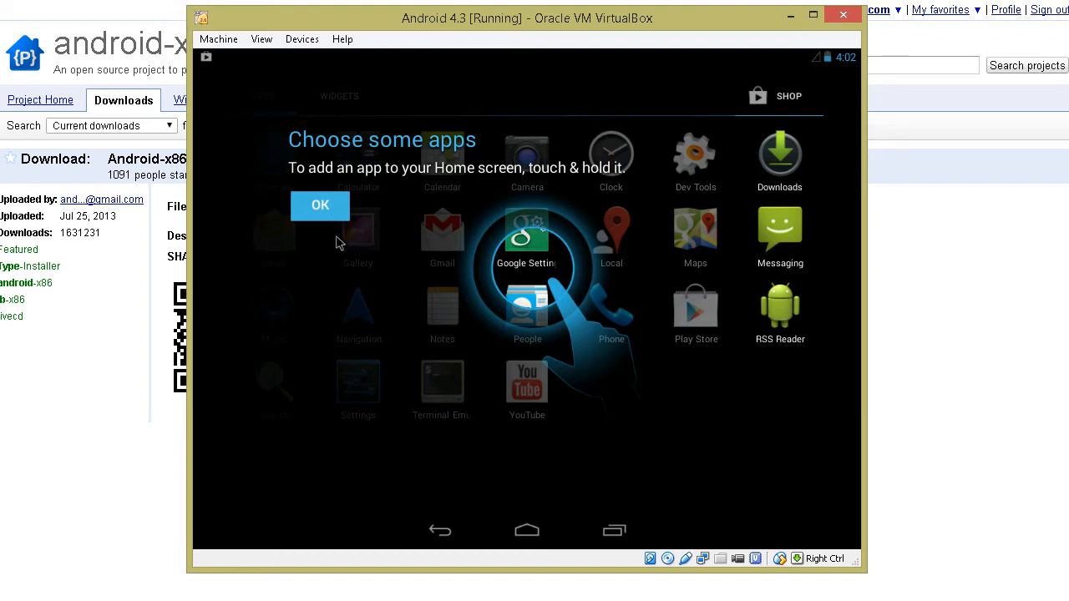
left_click(303, 206)
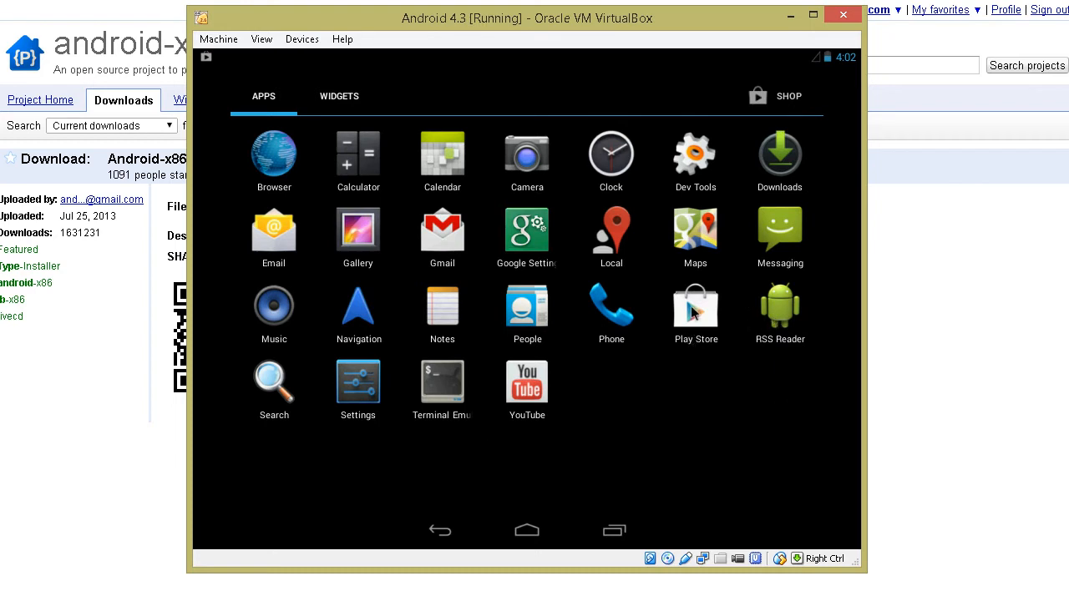
left_click_drag(691, 312, 692, 311)
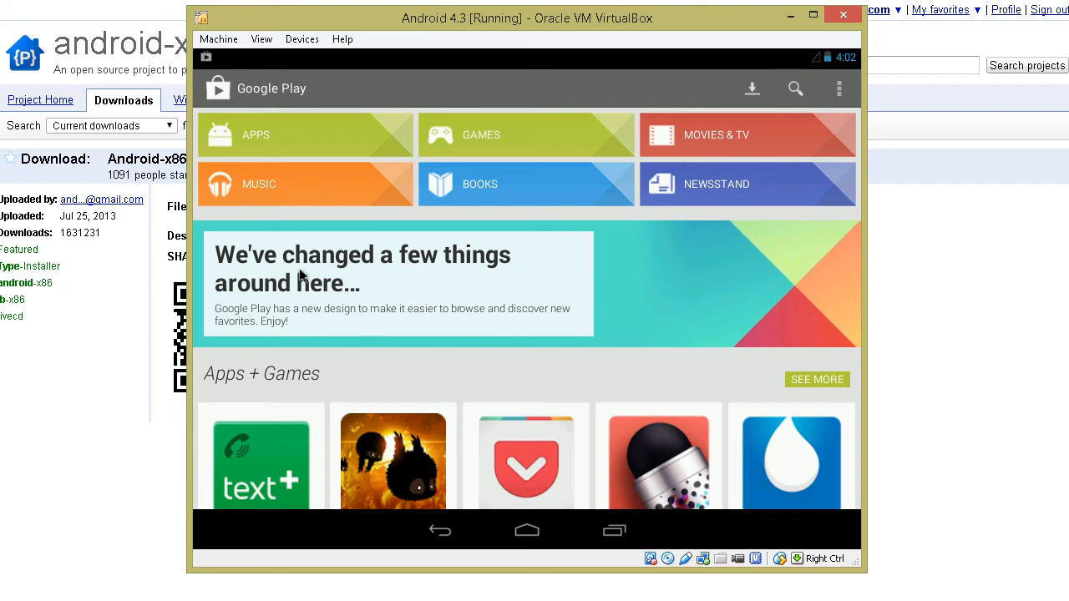
- Install "Watchup: Your Daily Newscast" from the store's new and updated apps, accepting its requested permissions
left_click(276, 146)
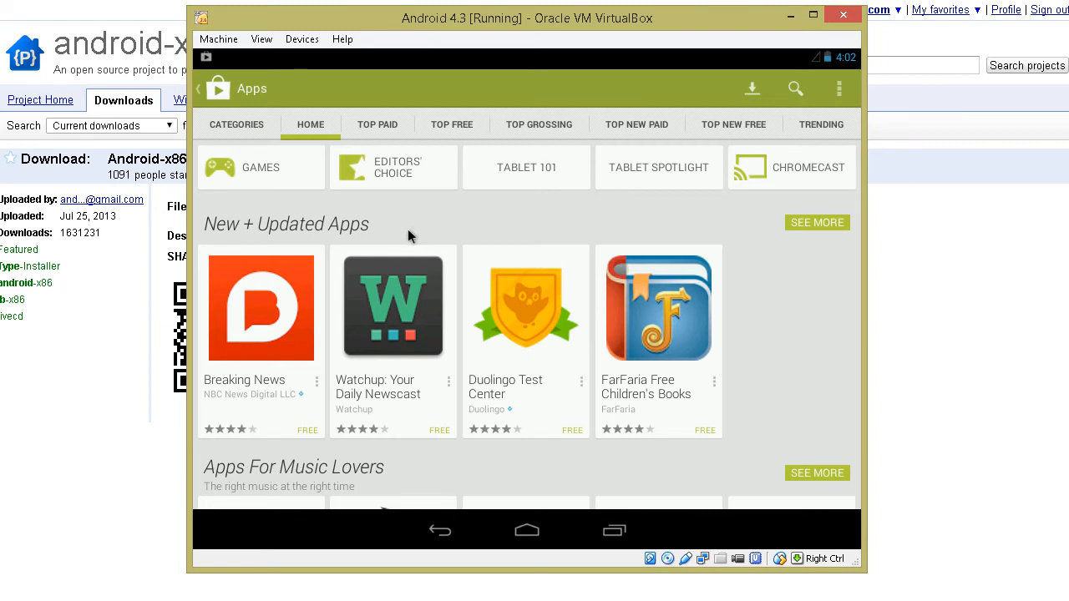
left_click(421, 323)
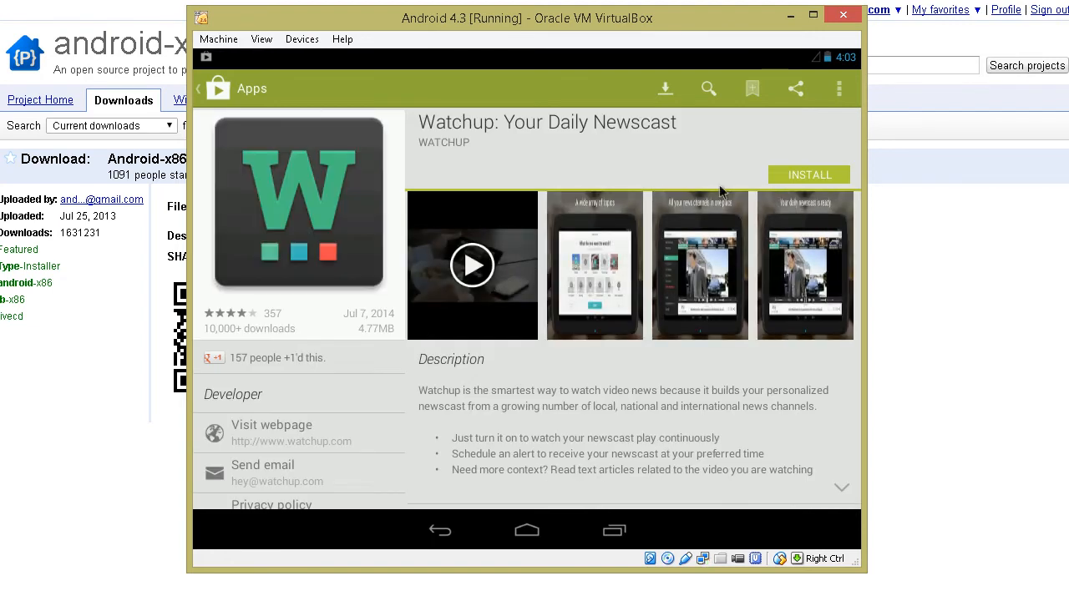
left_click(817, 178)
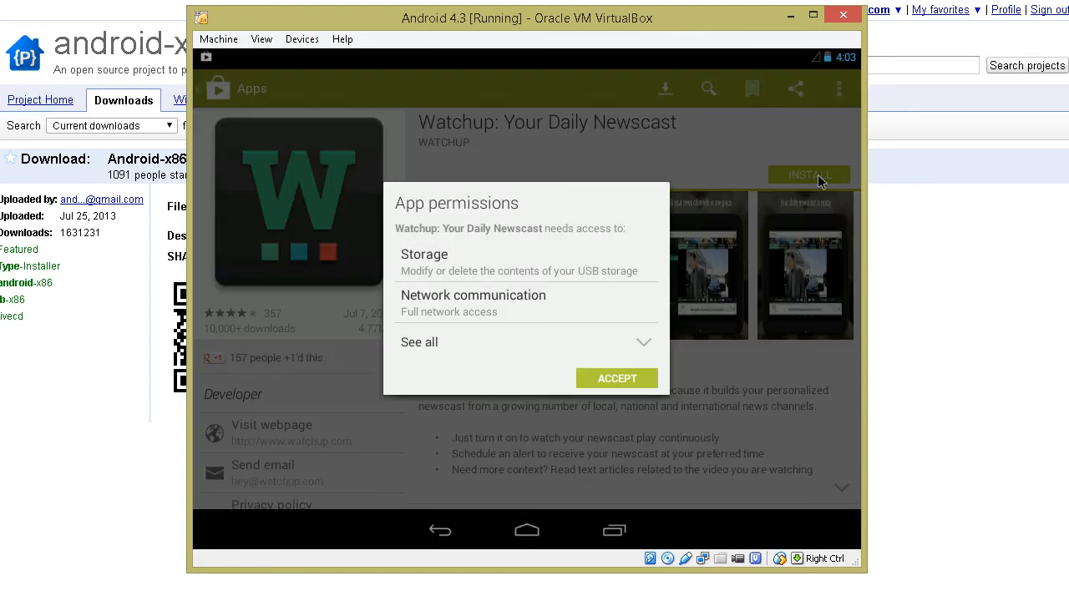
left_click(597, 380)
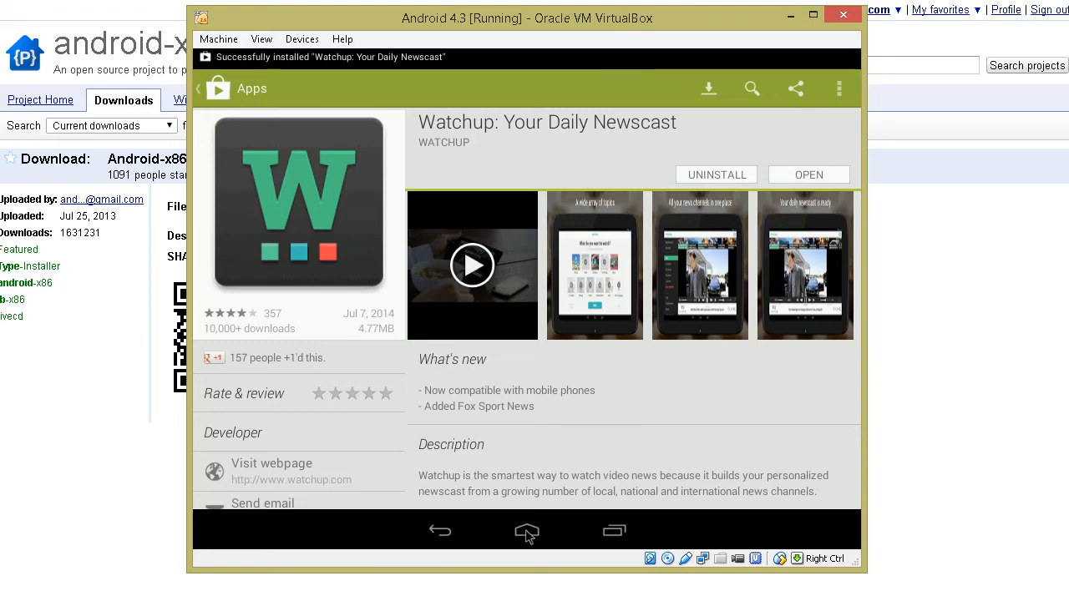
- Leave the Play Store for the Android home screen and close the virtual machine by powering it off
left_click(527, 532)
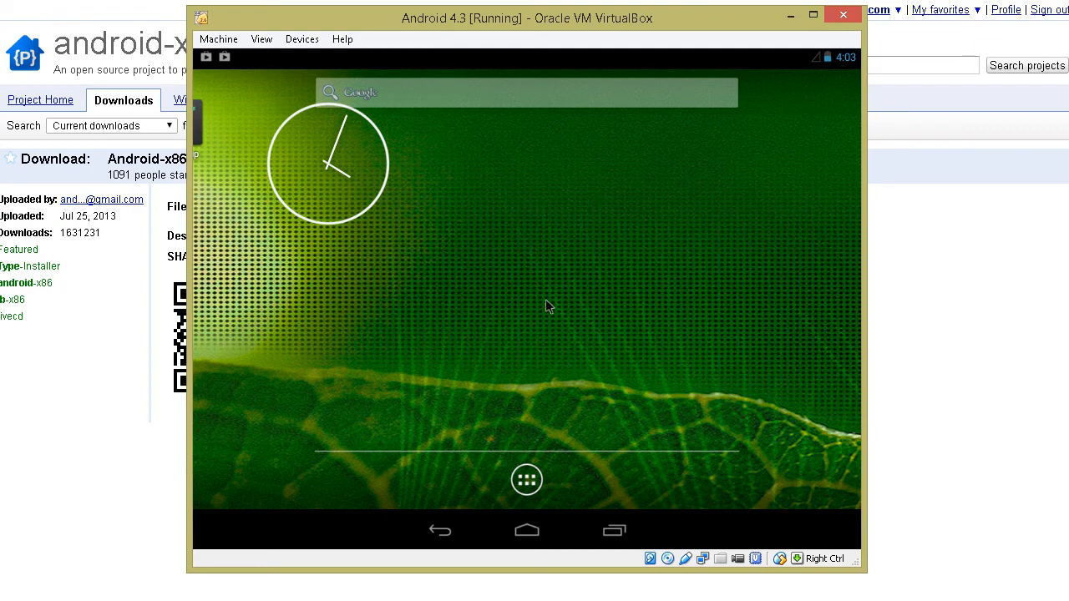
left_click(527, 481)
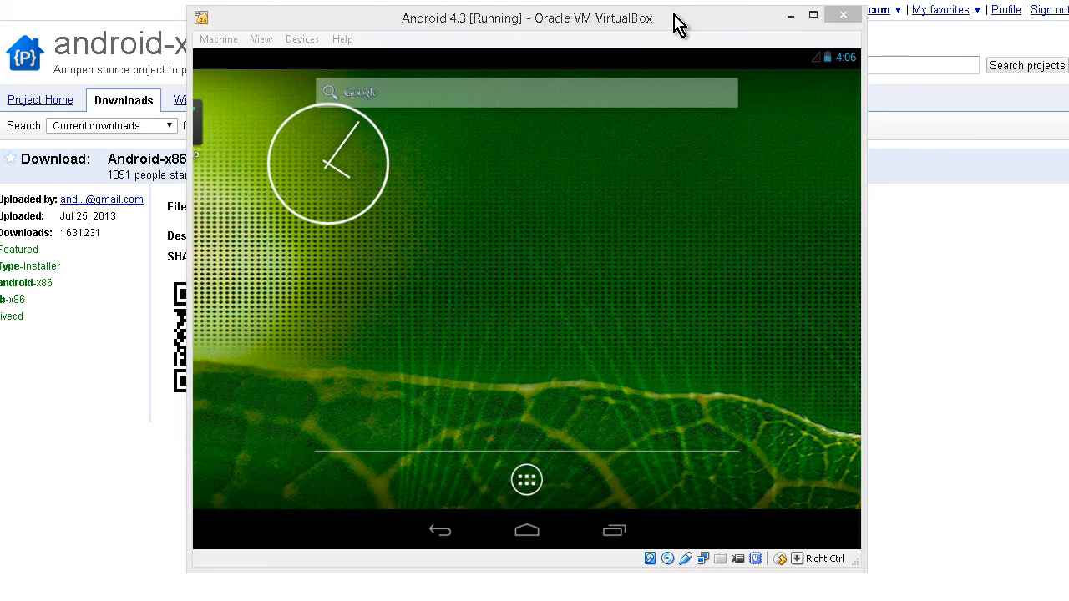
left_click(623, 23)
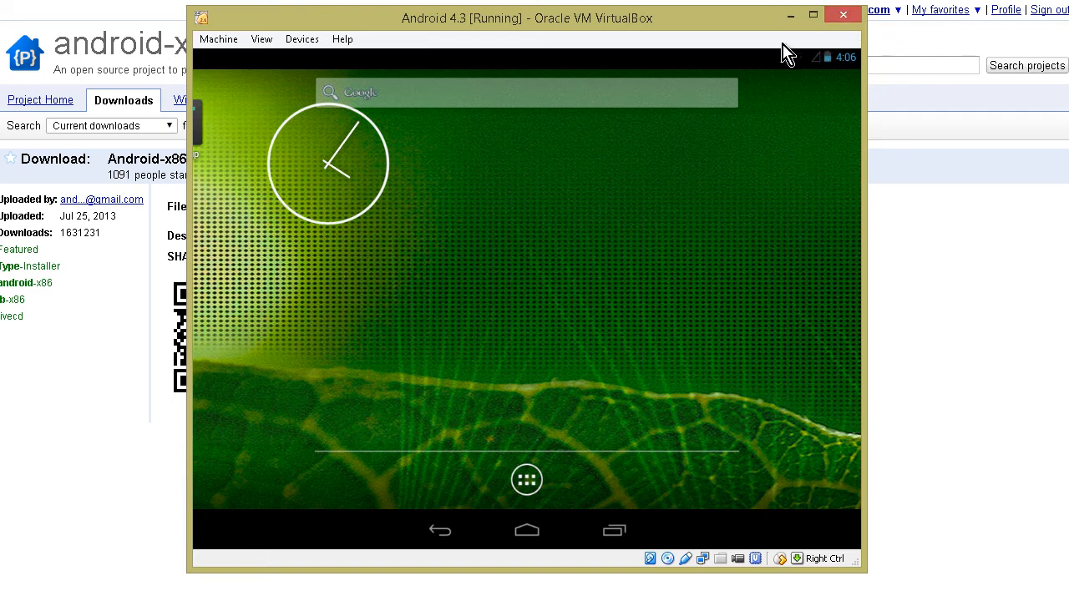
left_click(841, 20)
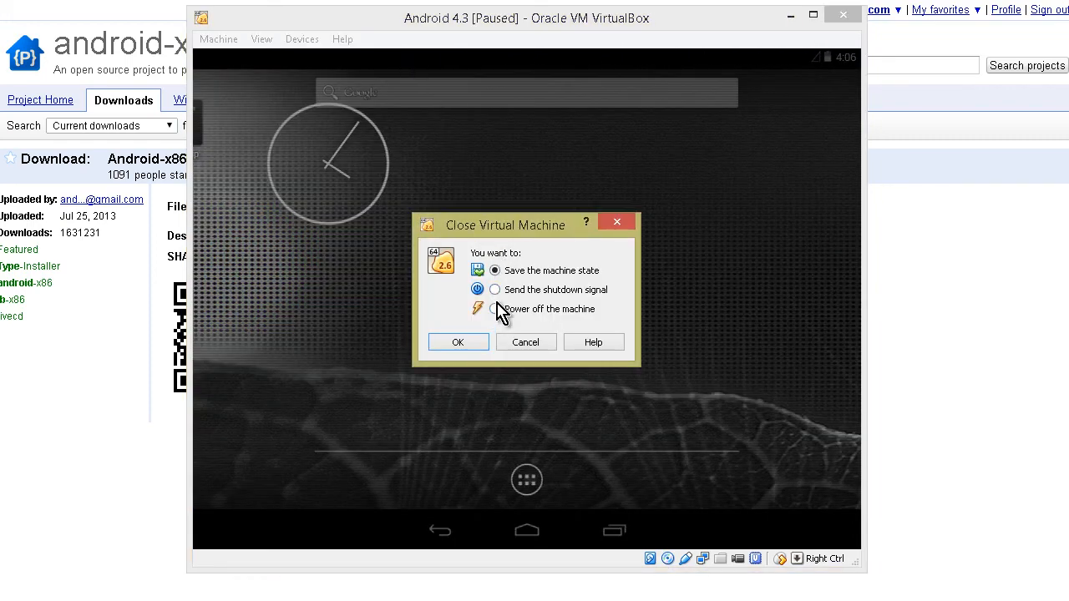
left_click(495, 310)
left_click(457, 343)
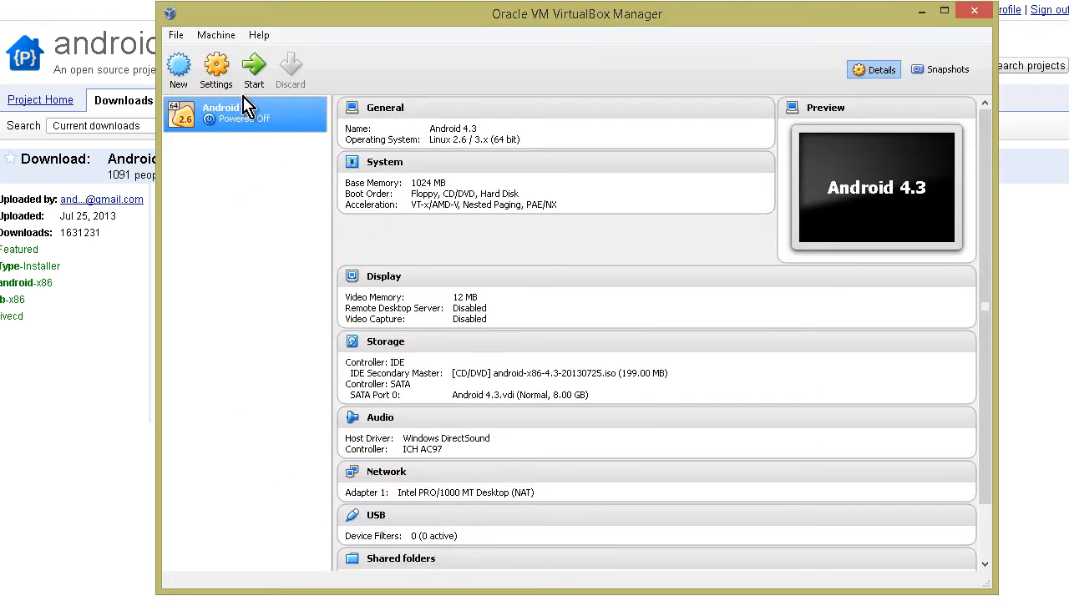
- In the Android 4.3 machine's storage settings, remove the CD/DVD device holding android-x86-4.3-20130725.iso from the IDE controller and save the settings
left_click(226, 60)
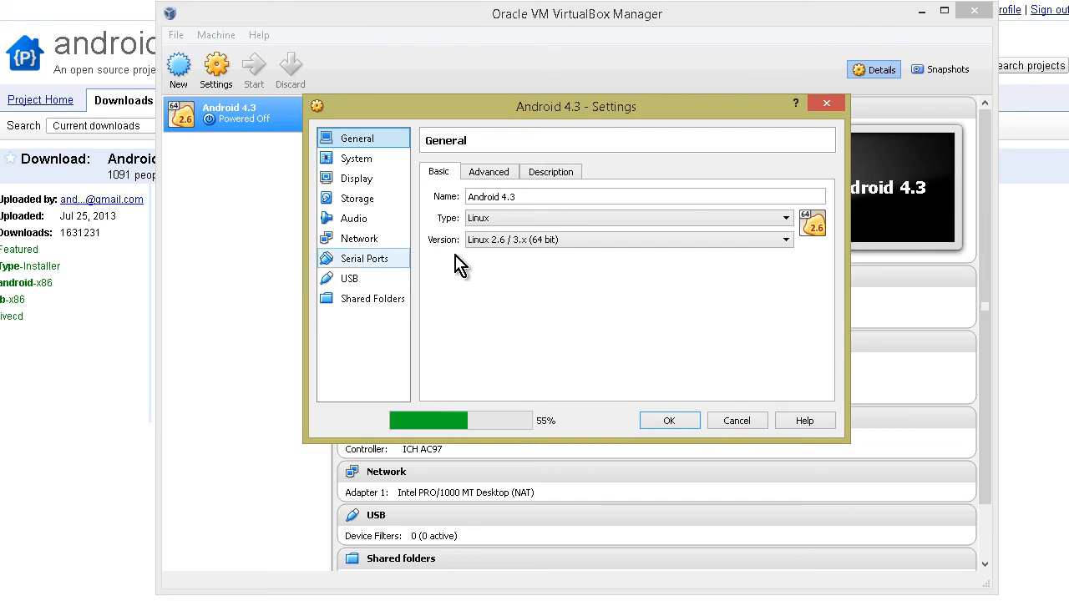
left_click(375, 203)
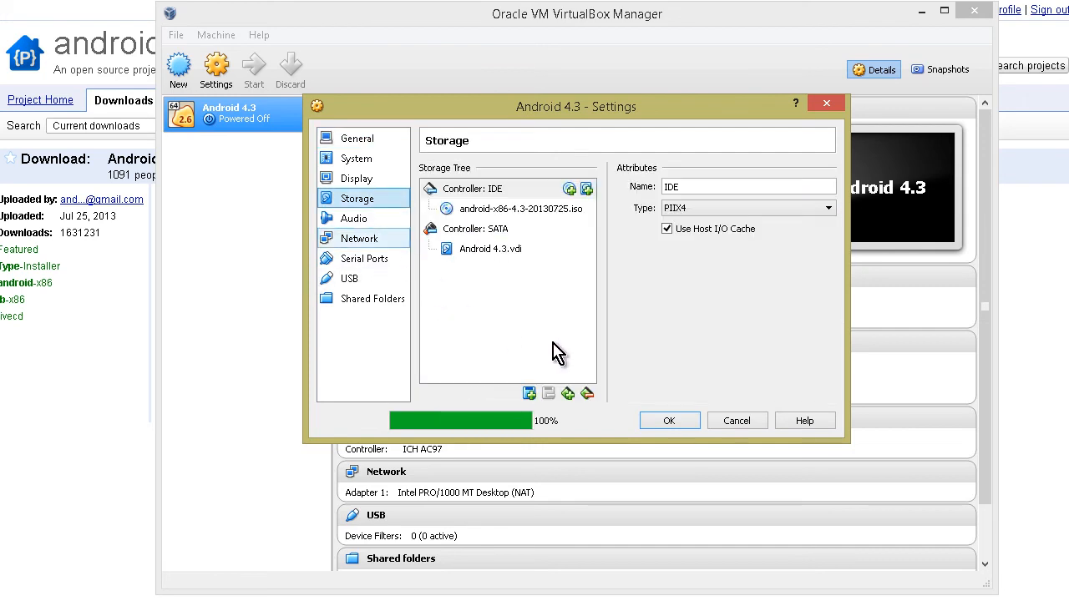
left_click(493, 209)
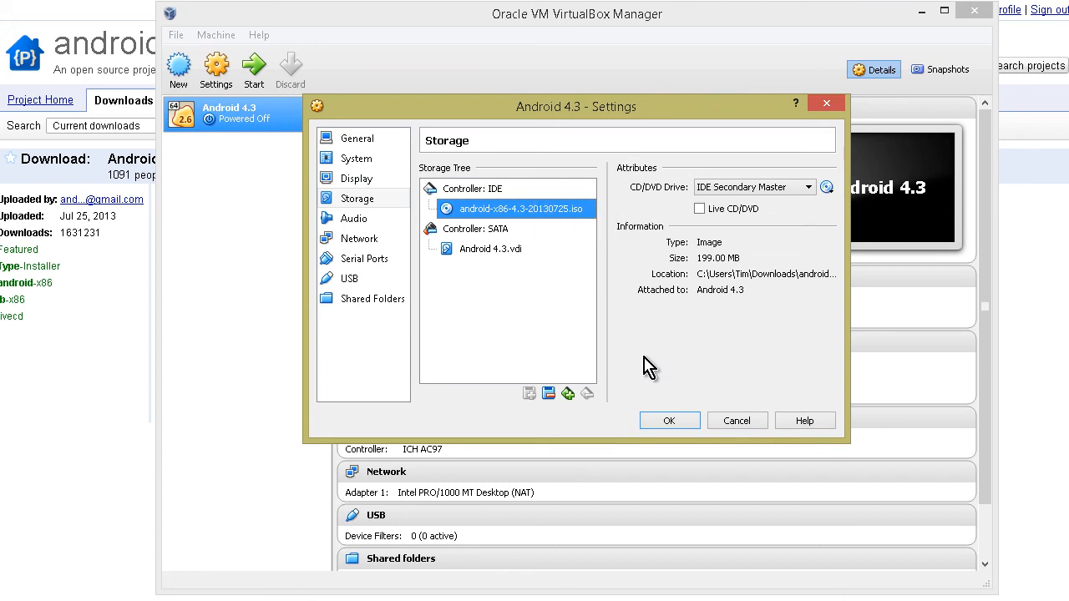
left_click(549, 393)
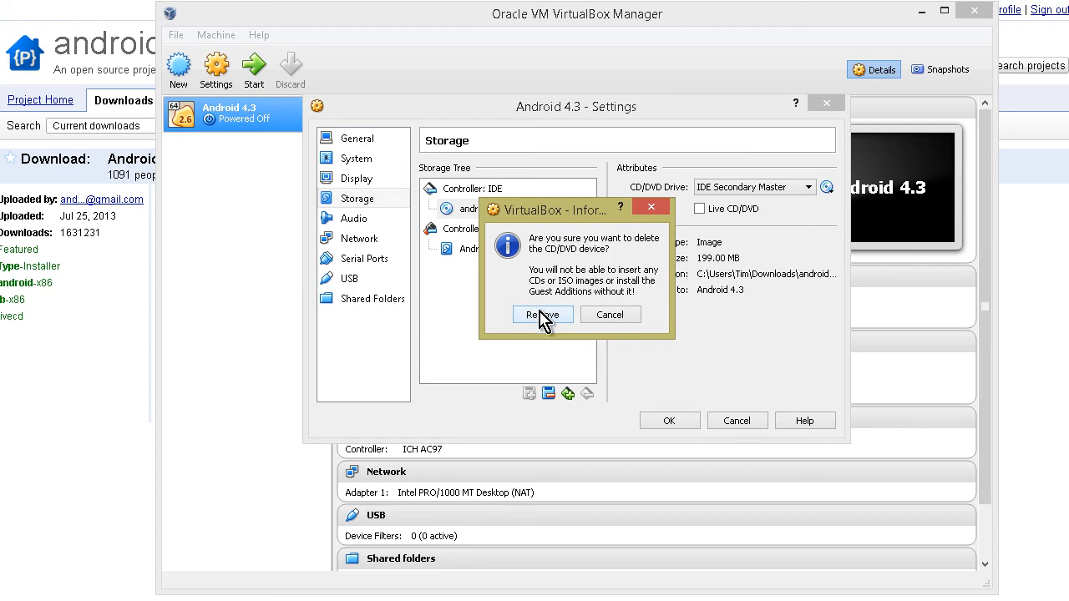
key("Return")
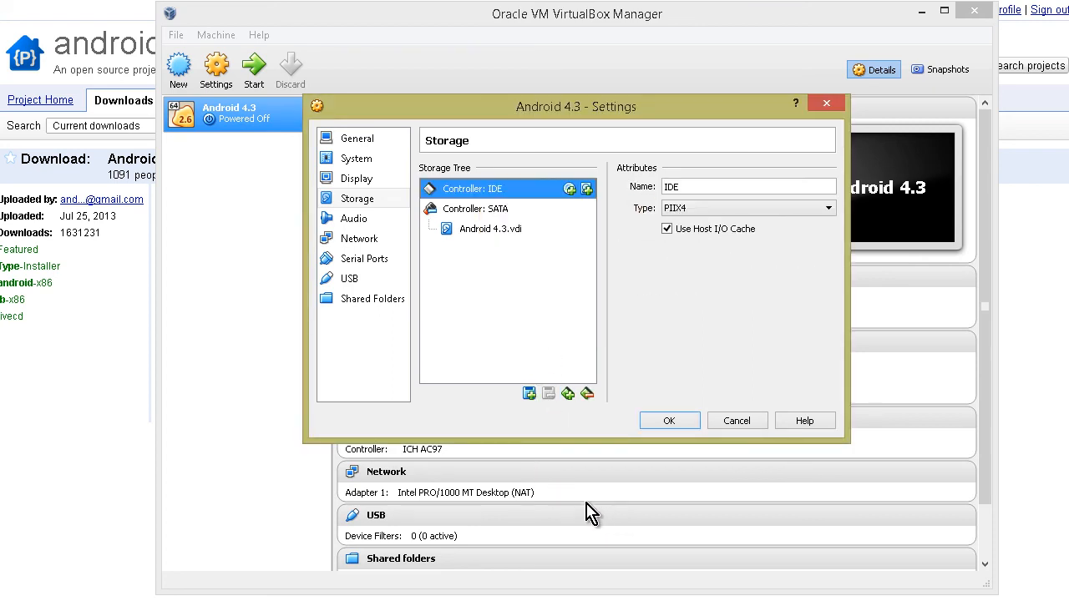
left_click(684, 421)
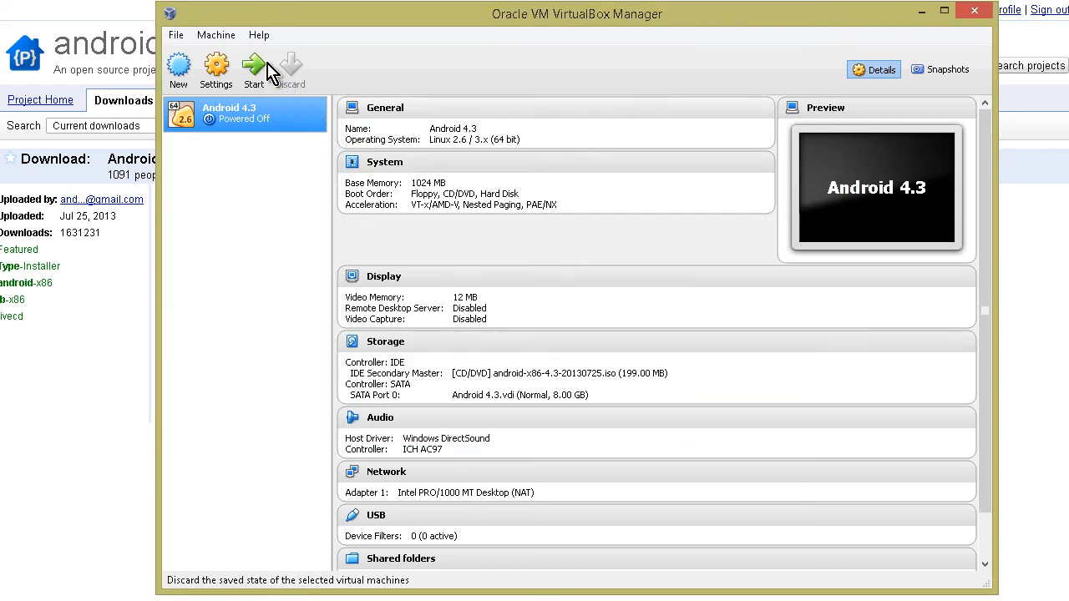